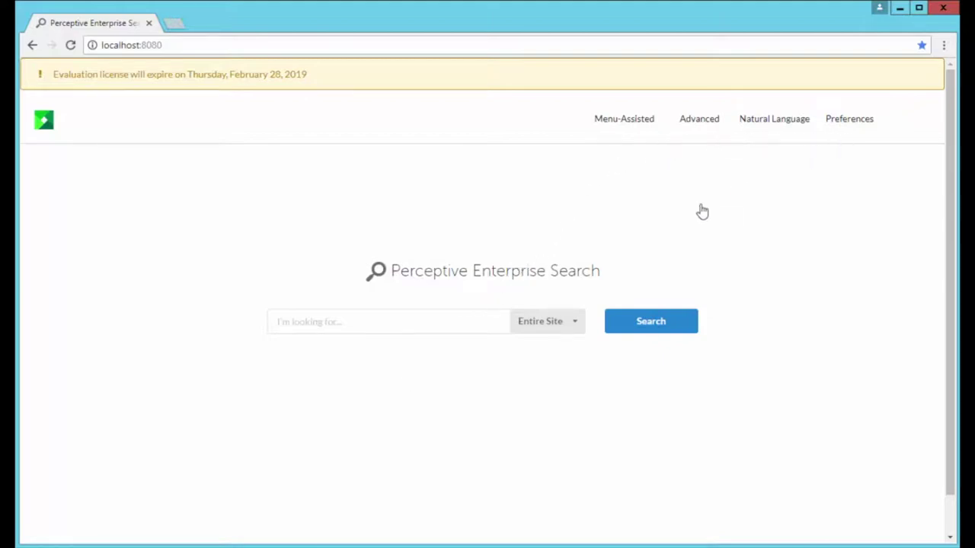
# - Limit the search to the Accounts Payable index and search for 100000526
pyautogui.click(576, 325)
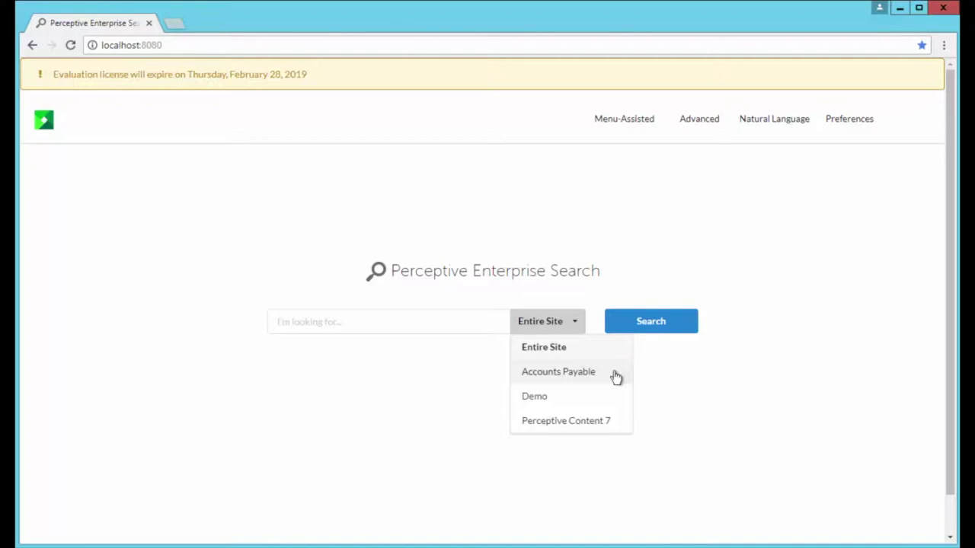
pyautogui.click(615, 378)
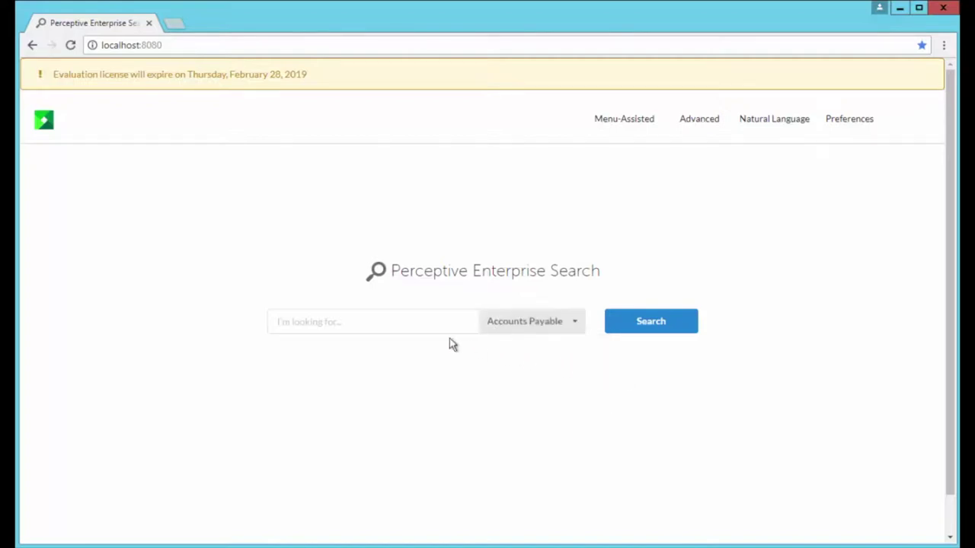
pyautogui.click(303, 320)
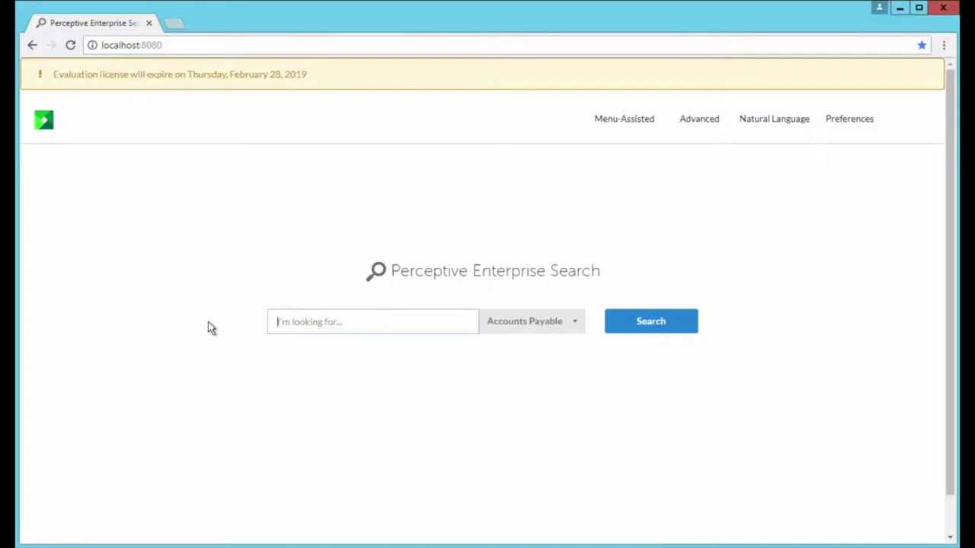
pyautogui.write('100000526')
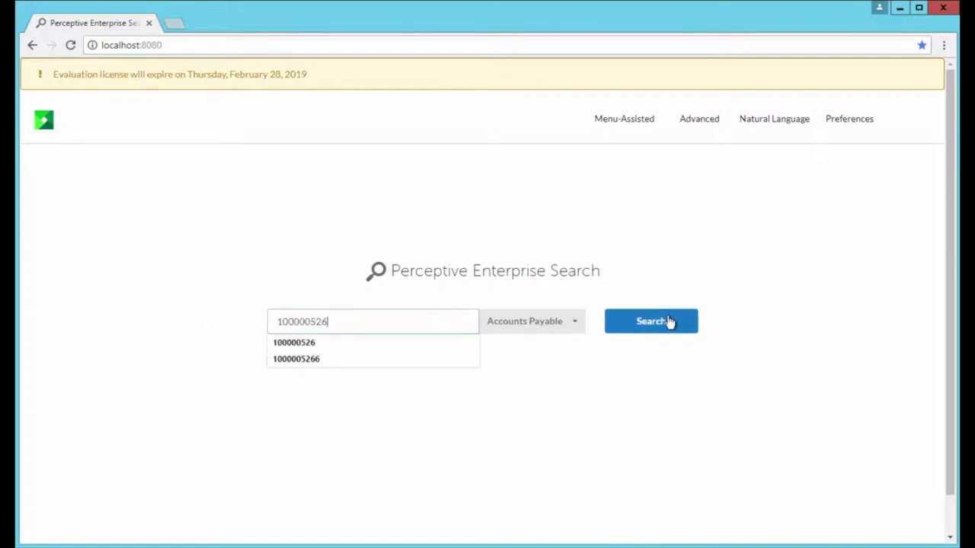
pyautogui.click(669, 322)
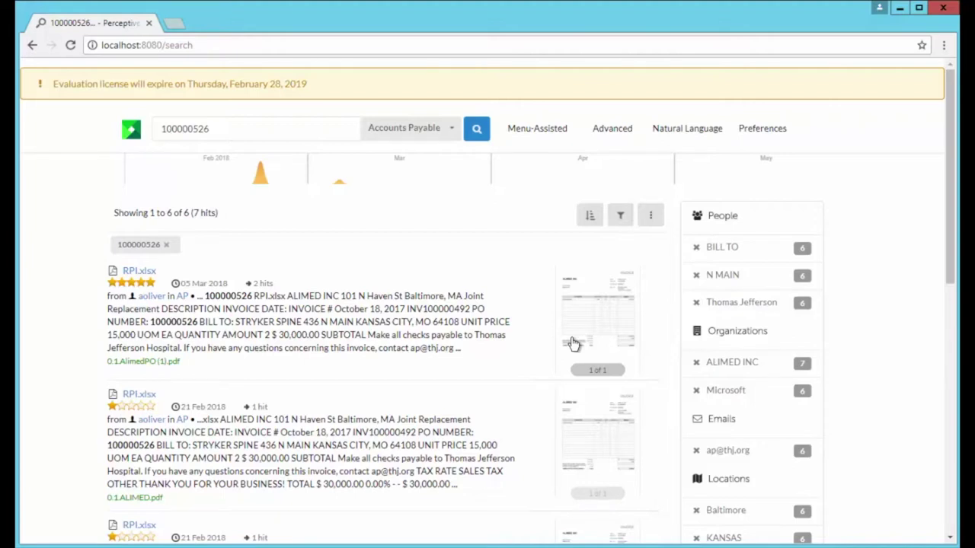
# - Open the top ALIMED INC invoice result in the document viewer
pyautogui.click(575, 345)
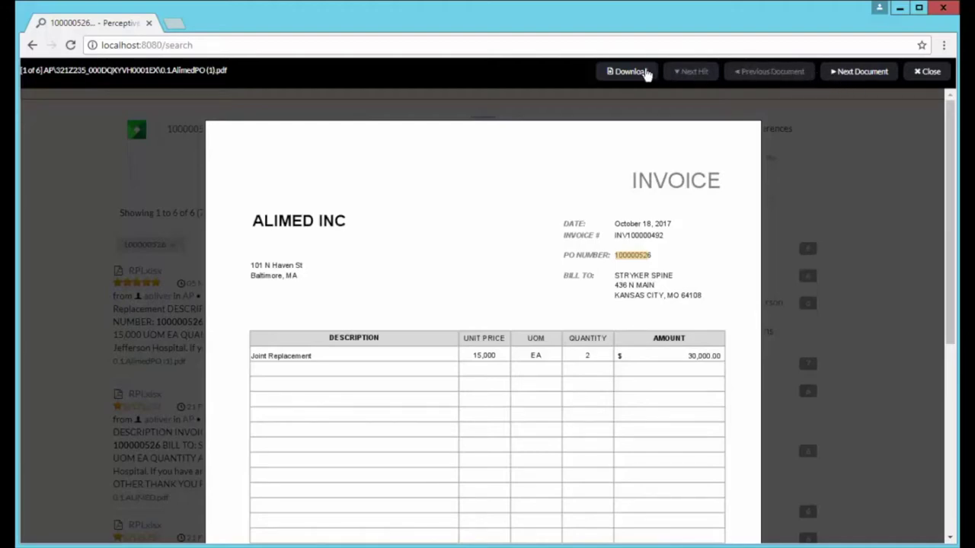
pyautogui.click(644, 73)
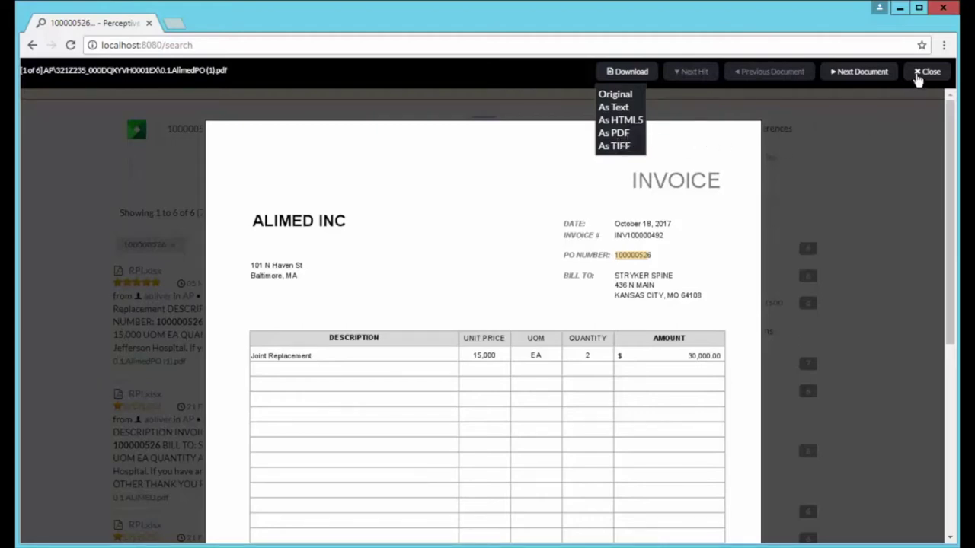
pyautogui.click(928, 72)
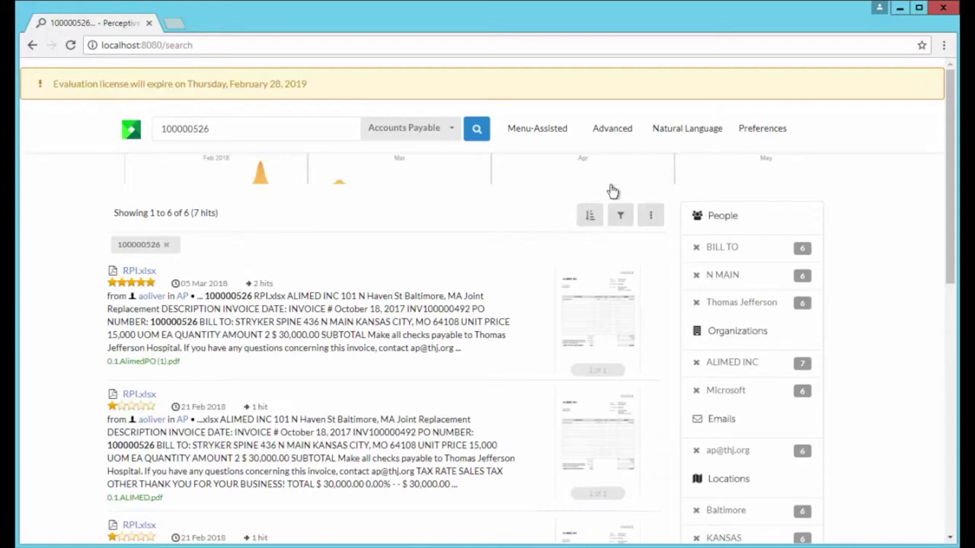
pyautogui.click(584, 224)
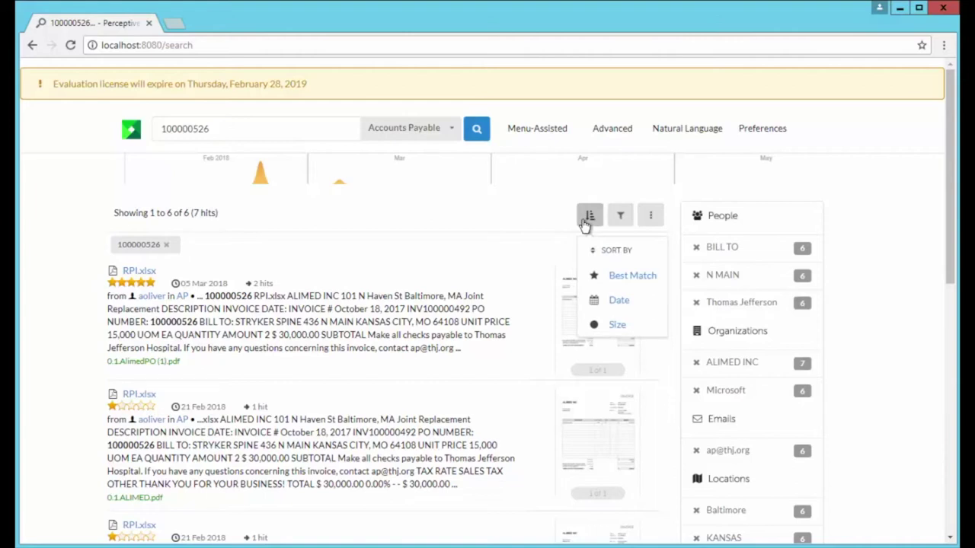
pyautogui.click(617, 220)
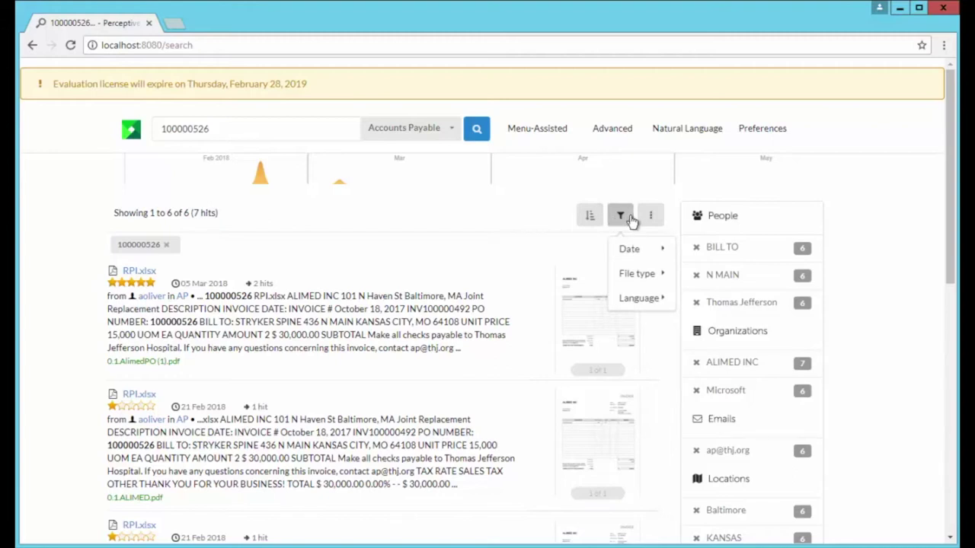
pyautogui.click(649, 219)
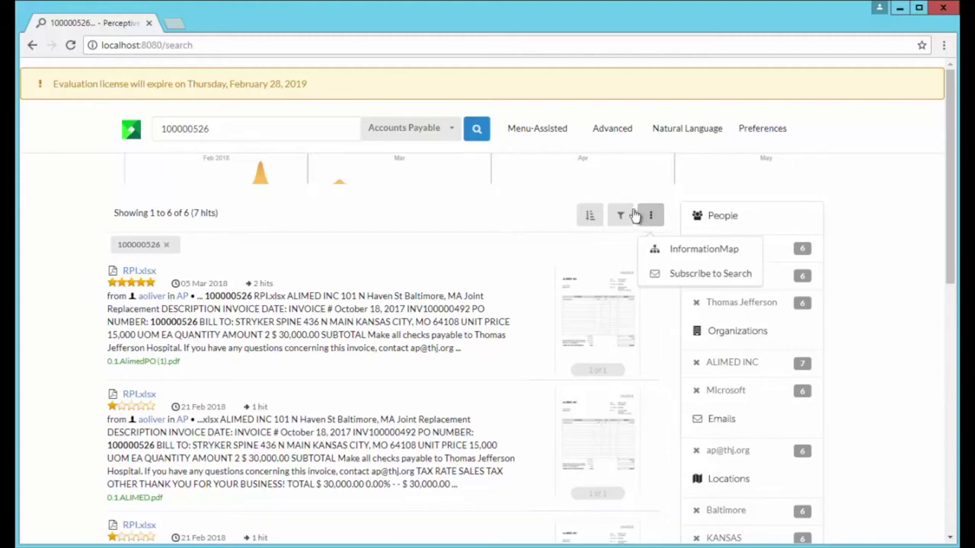
# - Browse the Menu-Assisted and Advanced search pages, ending on Natural Language search
pyautogui.click(538, 132)
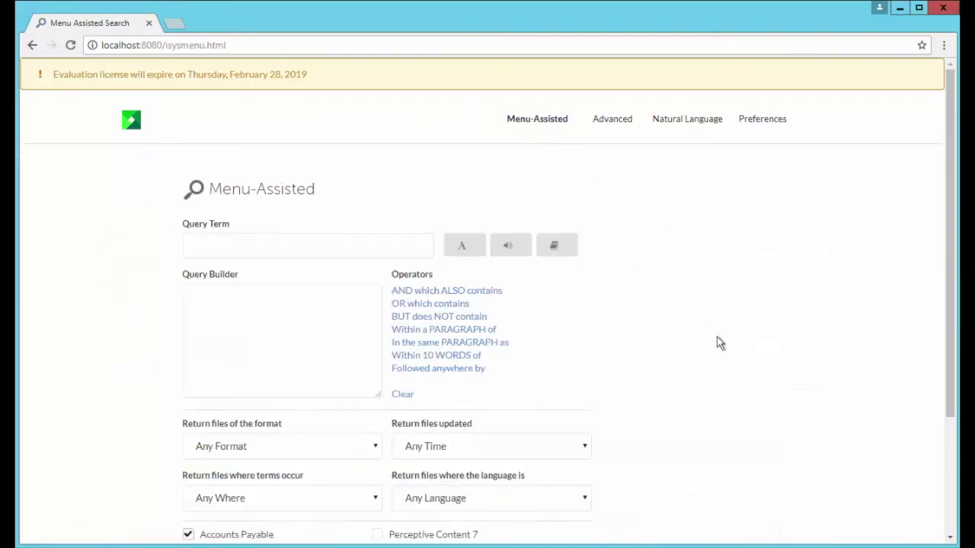
pyautogui.scroll(-1, 720, 343)
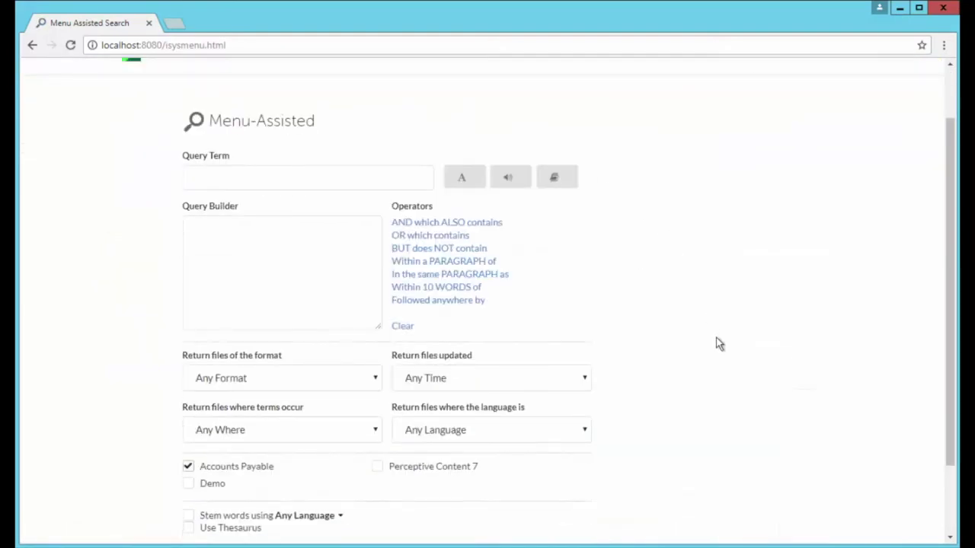
pyautogui.scroll(1, 717, 343)
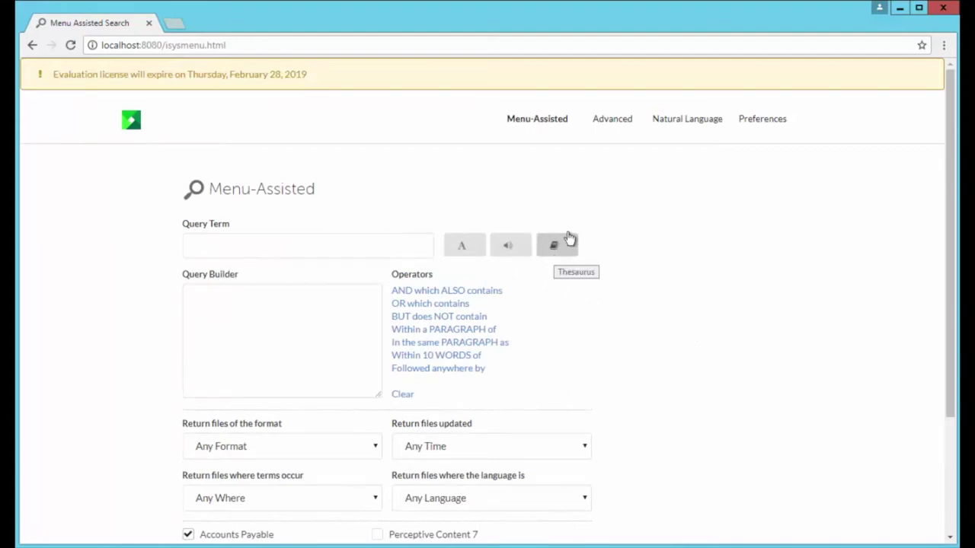
pyautogui.click(606, 122)
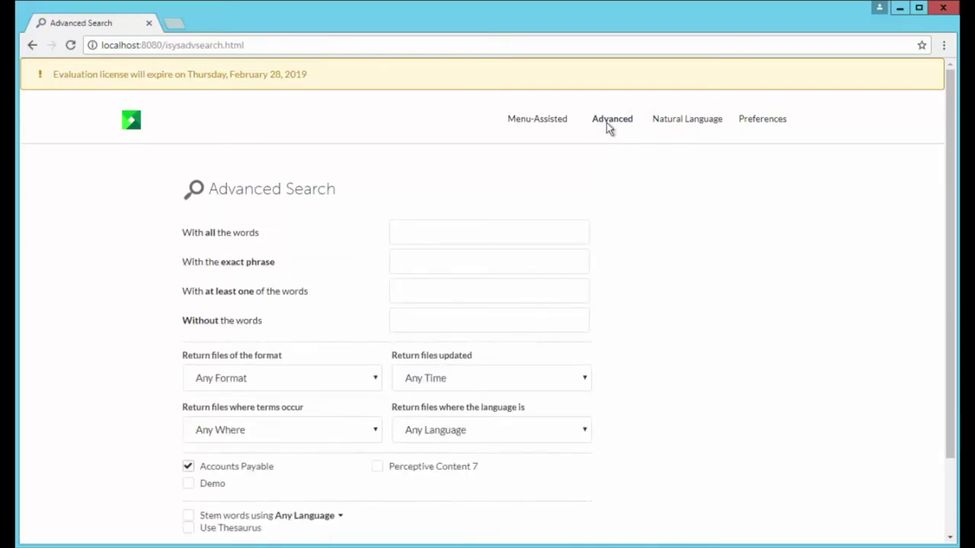
pyautogui.click(674, 131)
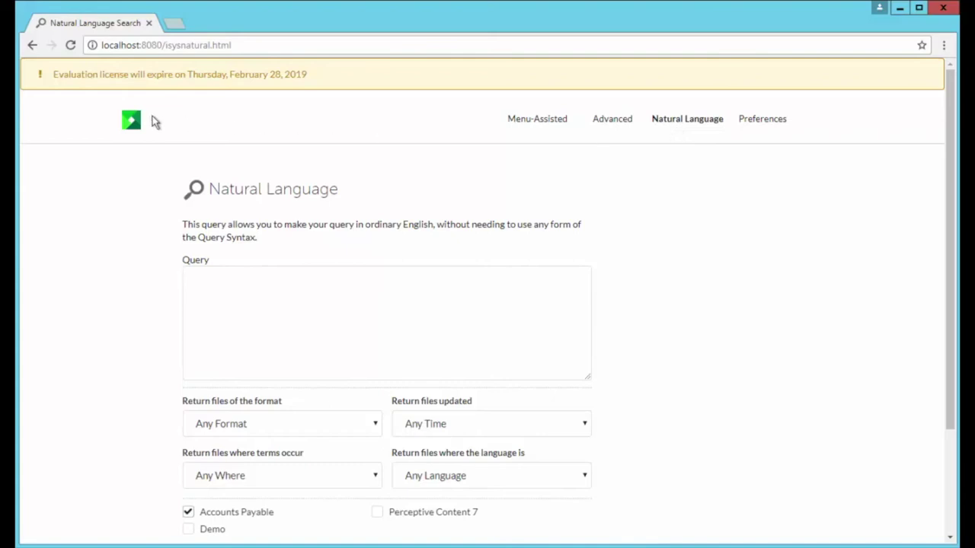
# - From the home page, search 100000526 site-wide (11 results), then rescope to Accounts Payable
pyautogui.click(131, 122)
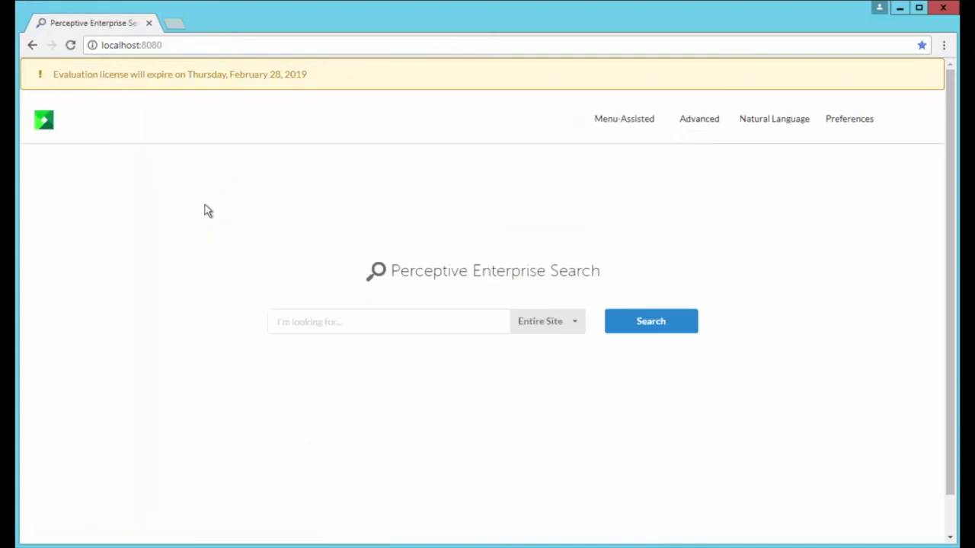
pyautogui.click(329, 321)
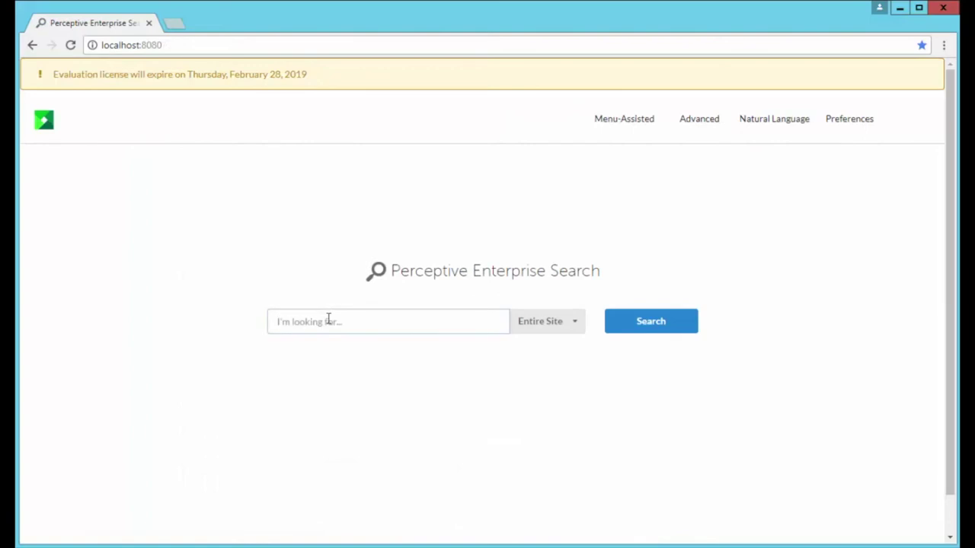
pyautogui.write('100000526')
pyautogui.click(625, 326)
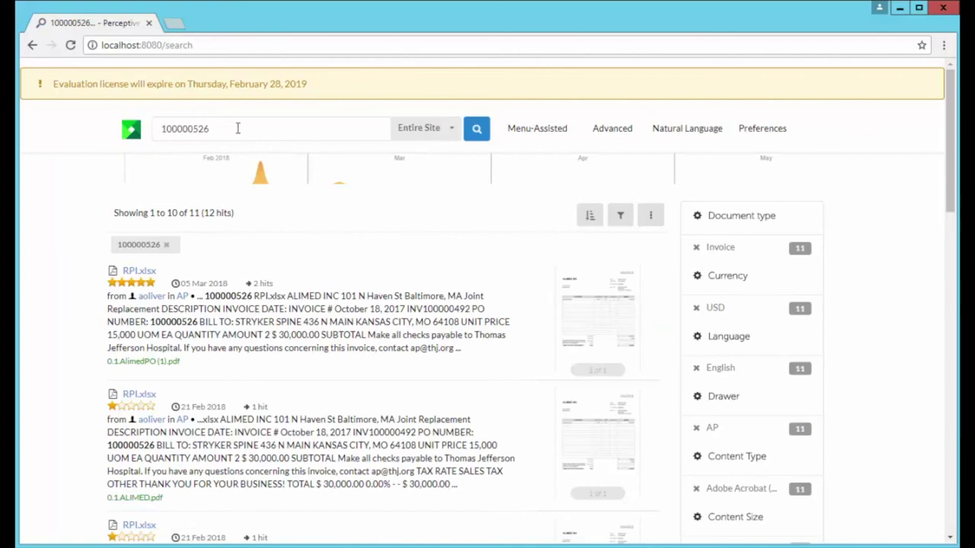
pyautogui.click(417, 137)
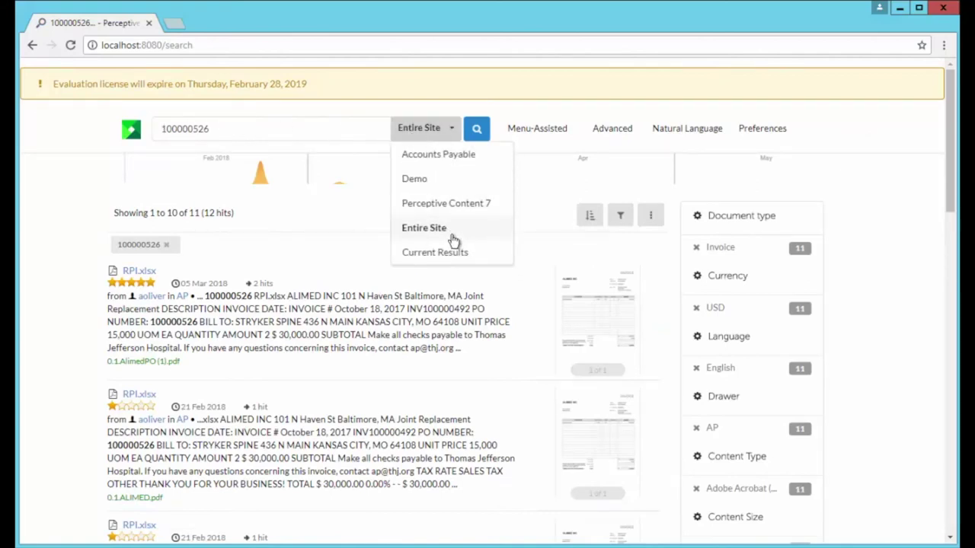
pyautogui.click(424, 155)
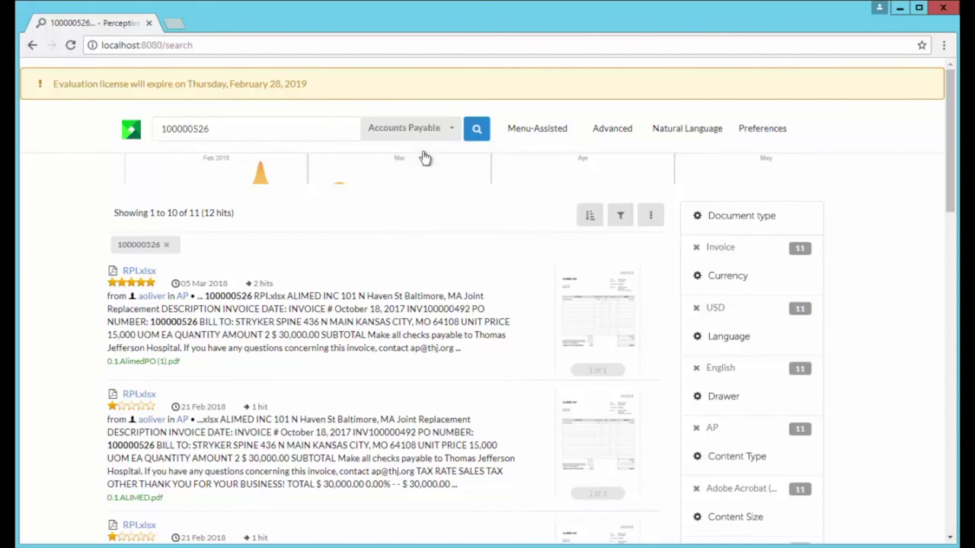